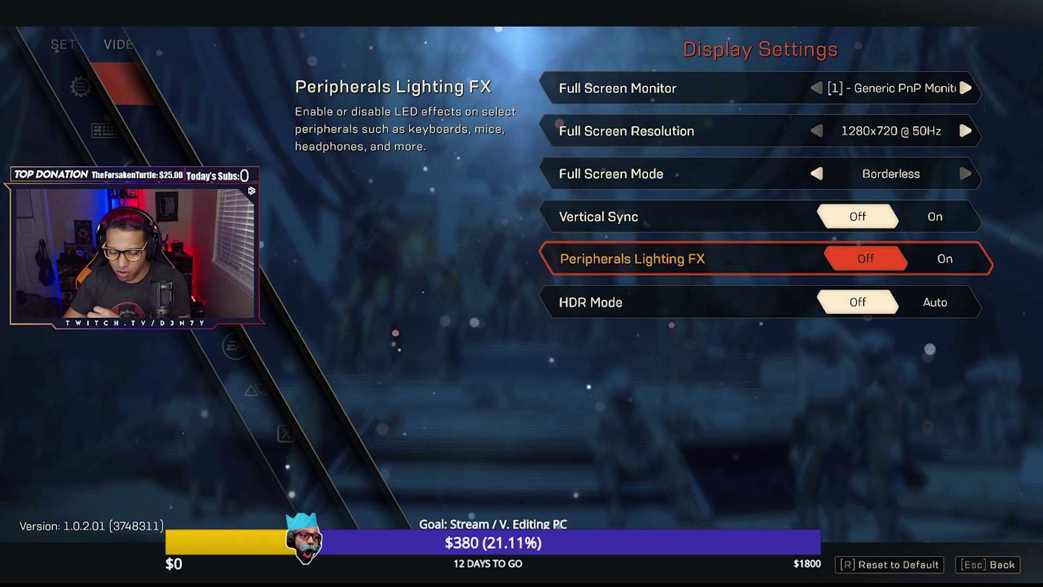
Step: Switch away from Anthem to show the Task Manager CPU/GPU summary over its Display Settings
key("alt+Tab")
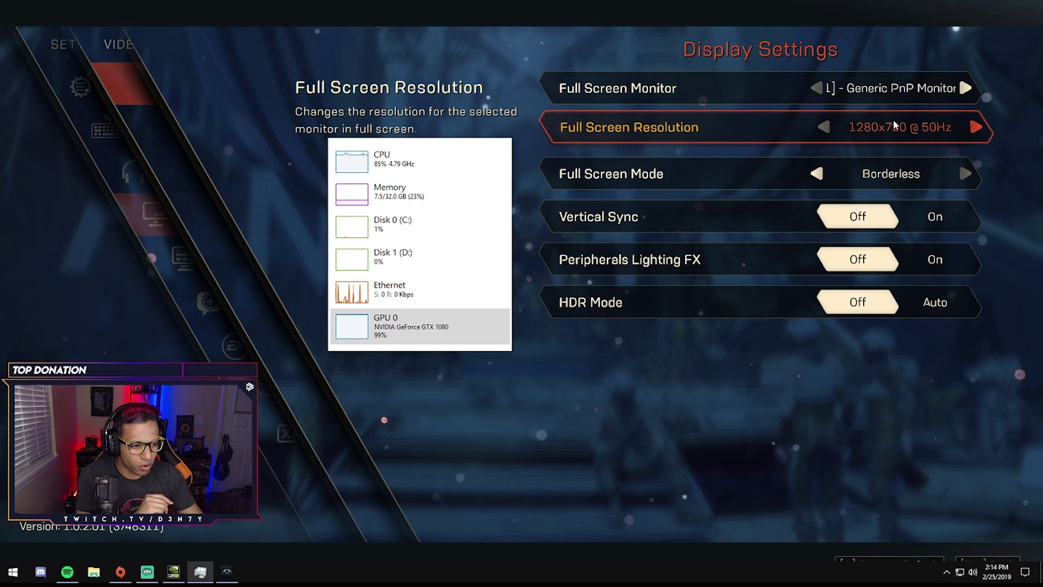
Step: Step Full Screen Resolution up from 1280x720 @ 50Hz to 1920x1080 @ 60Hz
left_click(978, 128)
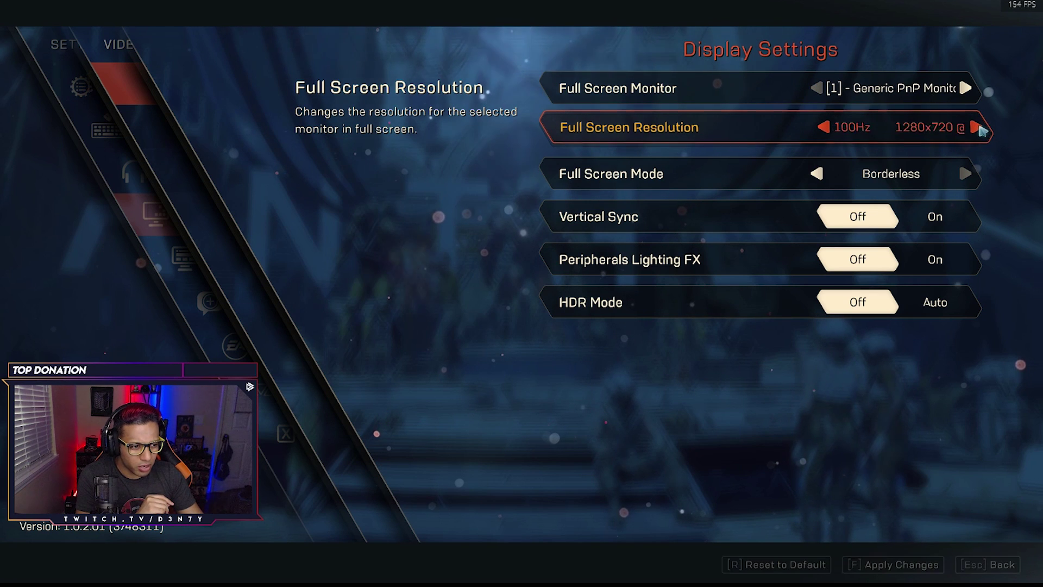
left_click(978, 129)
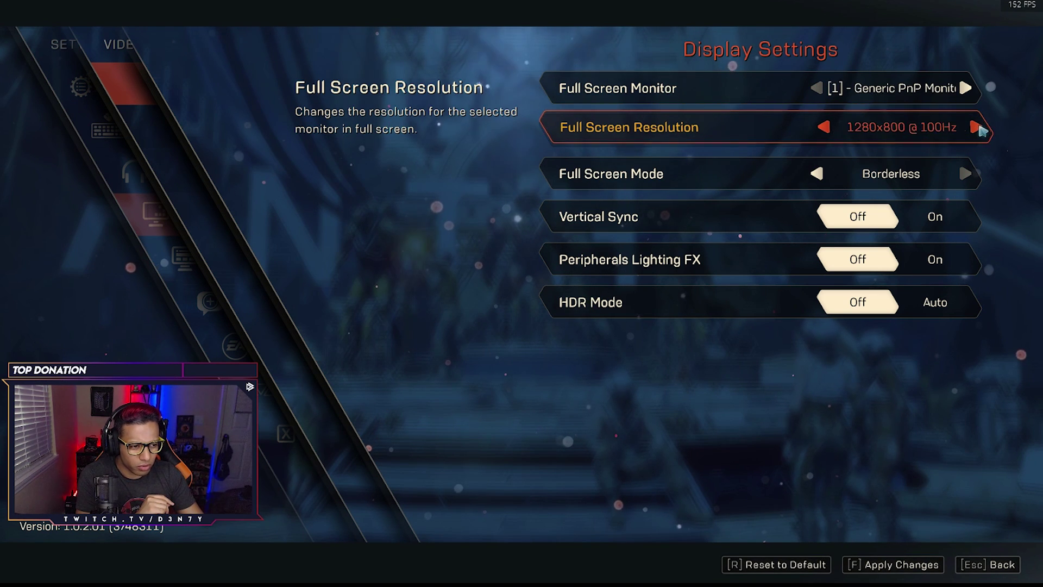
left_click(978, 128)
left_click(977, 128)
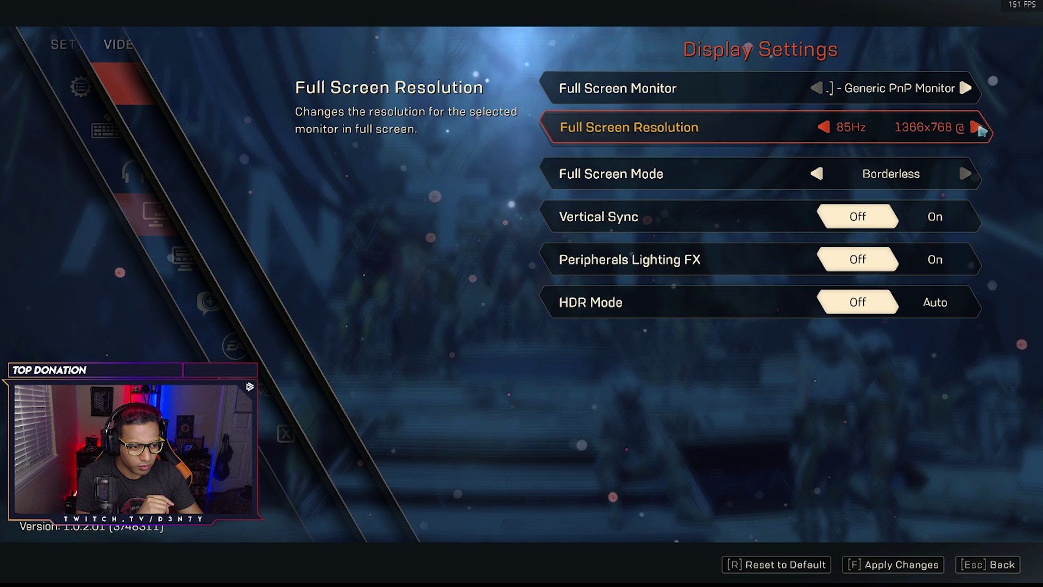
left_click(979, 128)
left_click(979, 128)
left_click(979, 128)
left_click(978, 128)
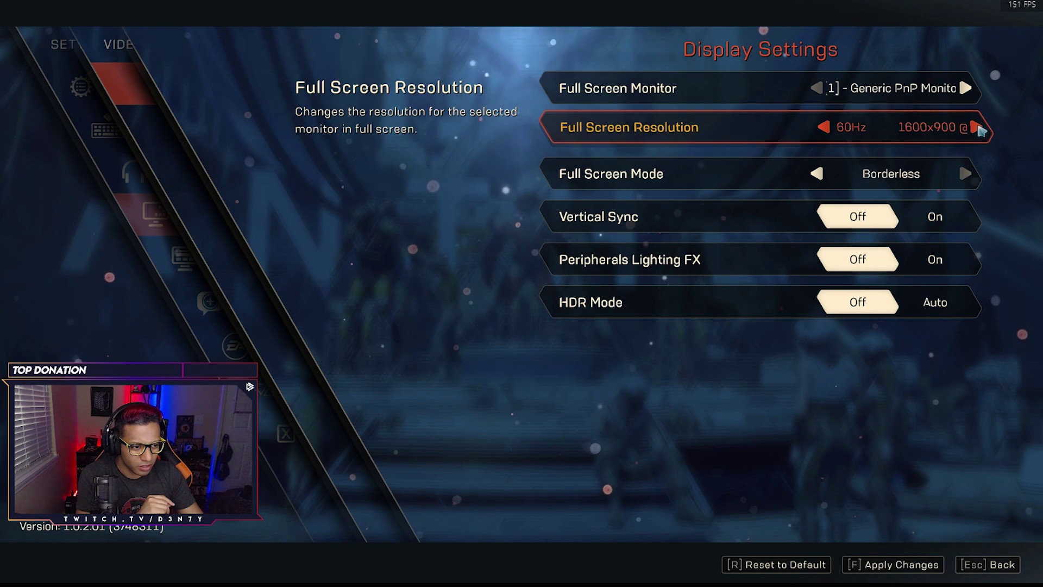
left_click(979, 128)
left_click(978, 129)
left_click(978, 129)
left_click(978, 129)
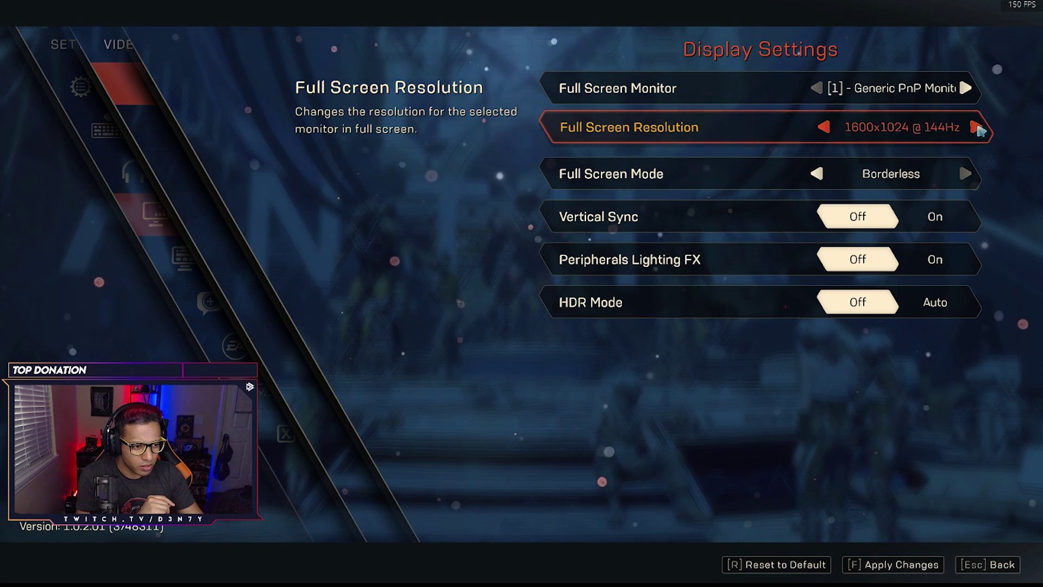
left_click(979, 128)
left_click(978, 128)
left_click(979, 128)
left_click(978, 128)
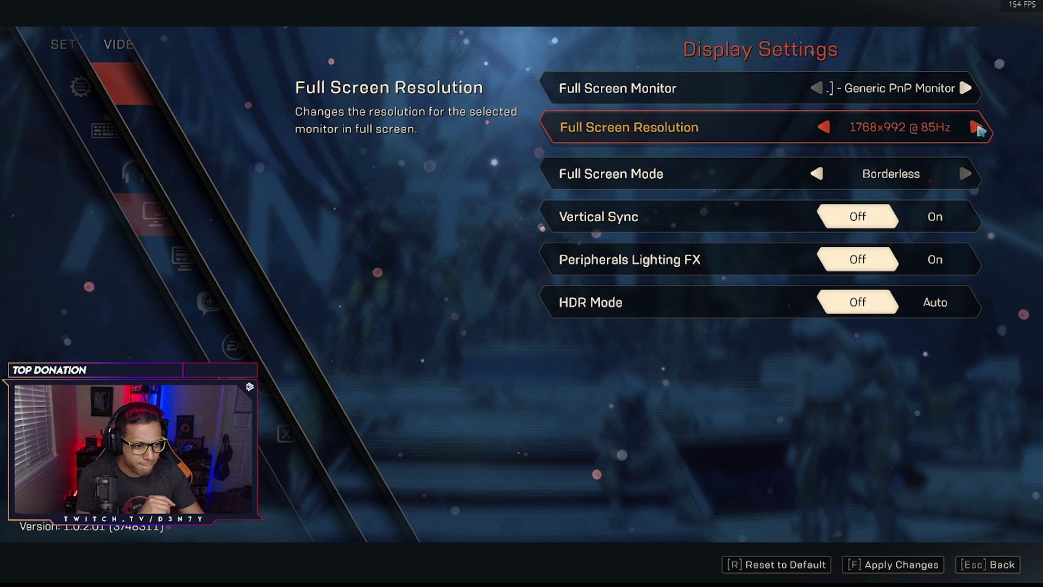
left_click(978, 128)
left_click(978, 128)
left_click(979, 129)
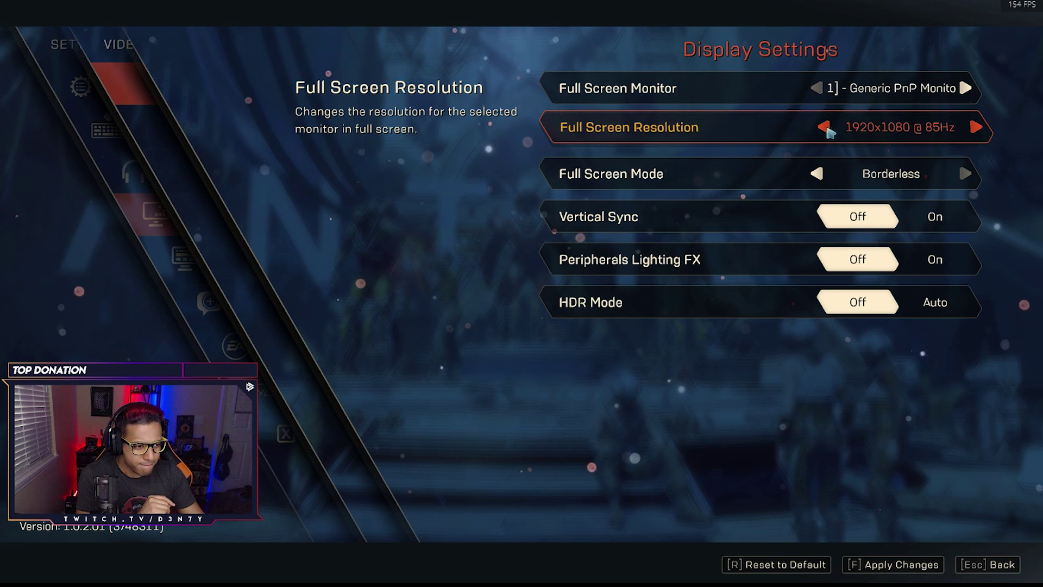
left_click(825, 129)
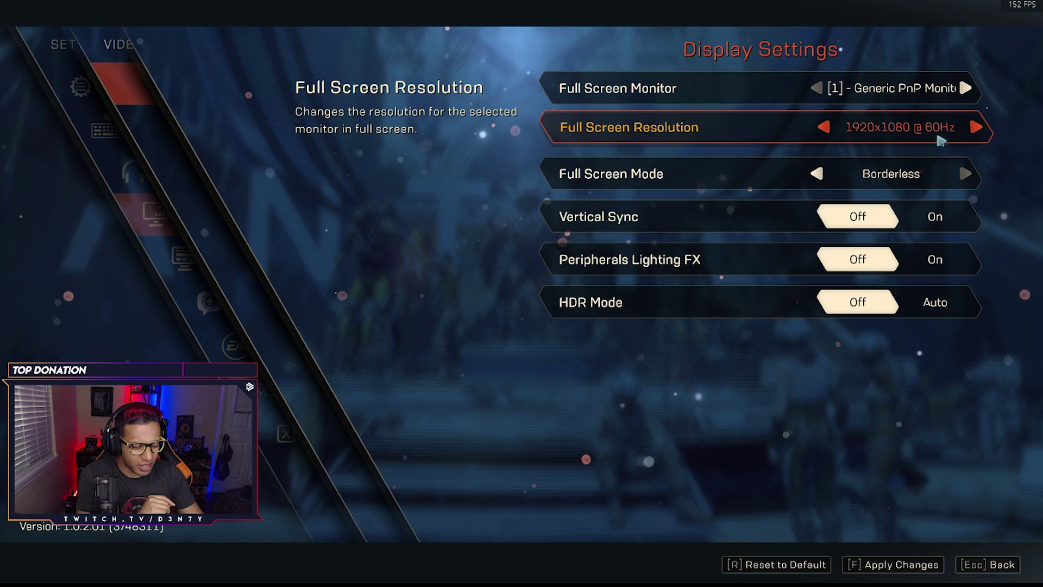
Step: Raise the 1920x1080 refresh rate from 60Hz to 144Hz
left_click(979, 128)
left_click(978, 128)
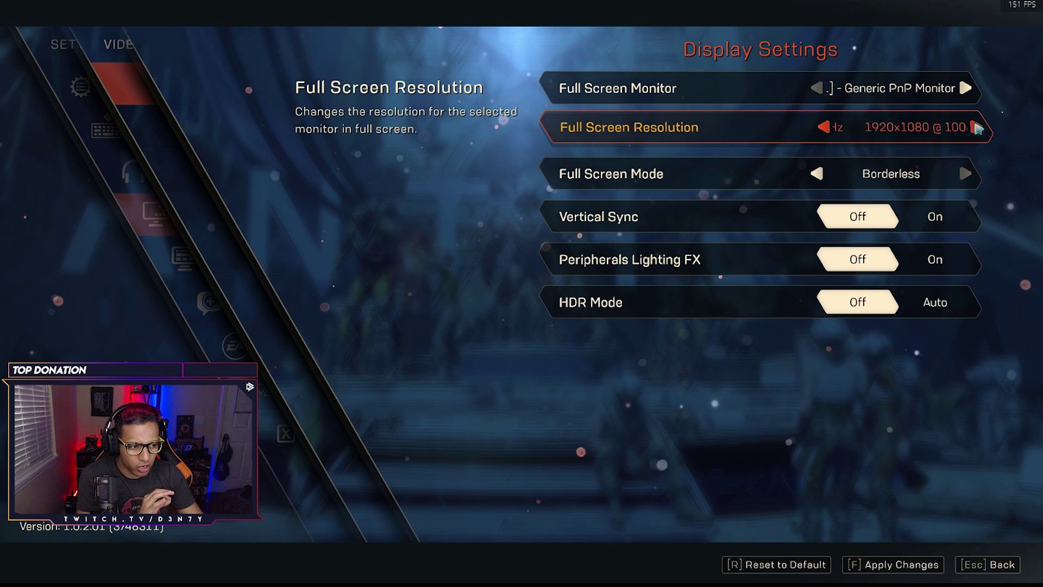
left_click(978, 128)
left_click(979, 128)
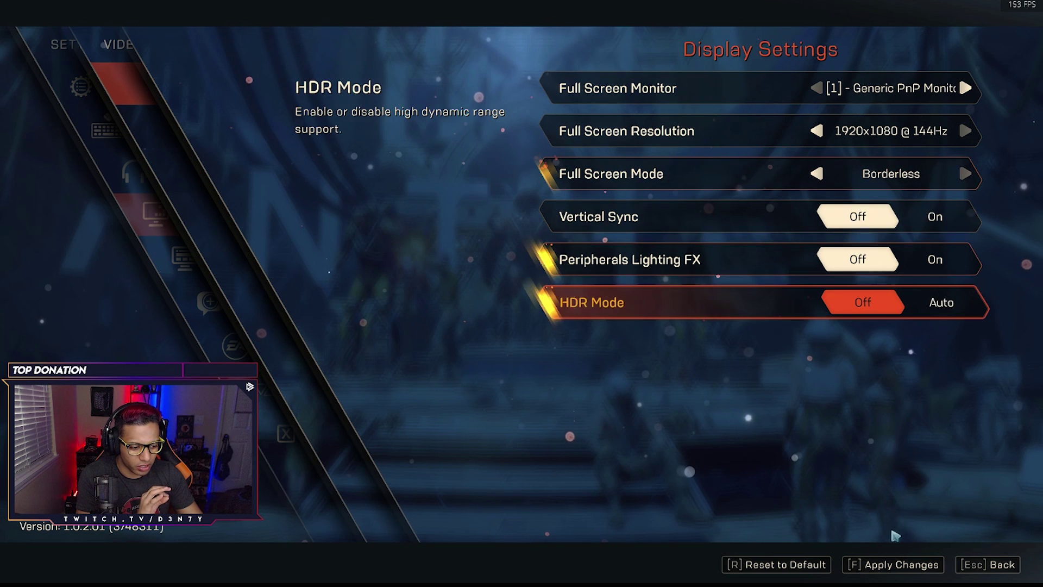
Step: Apply and keep 1920x1080 @ 144Hz, then reopen the Task Manager performance summary with Ctrl+Shift+Esc
left_click(891, 564)
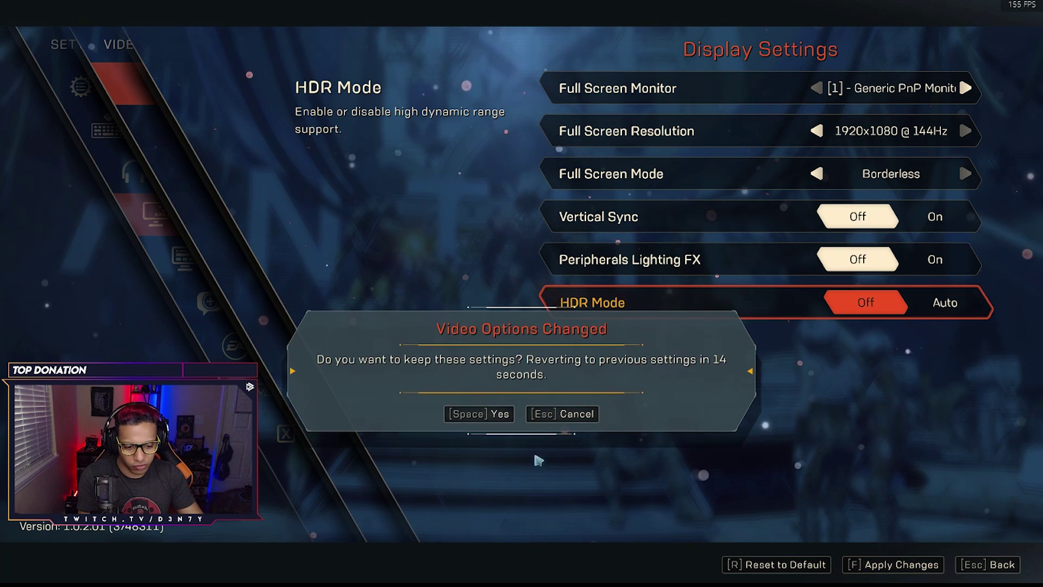
key("space")
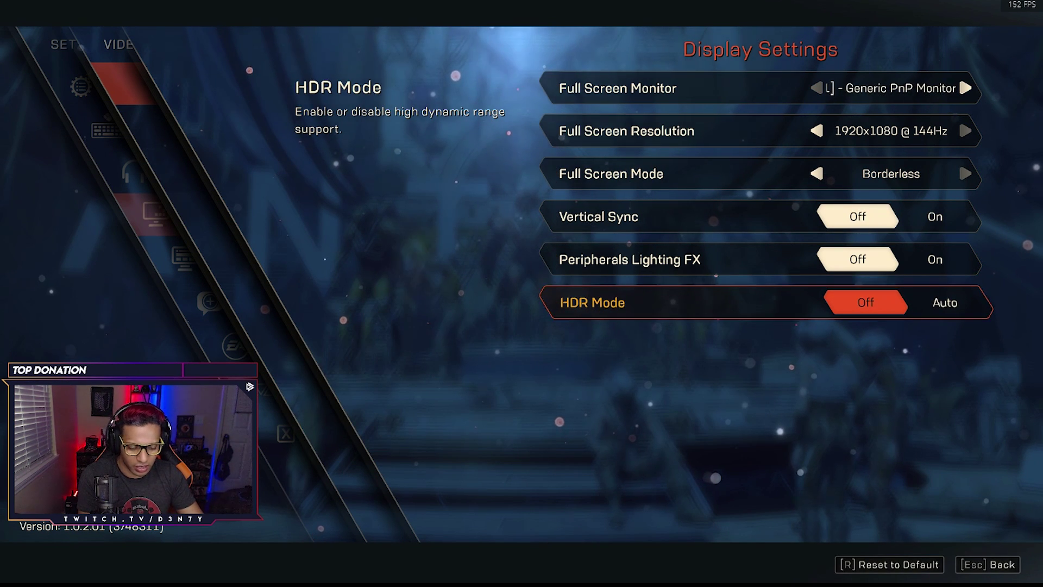
key("ctrl+shift+Escape")
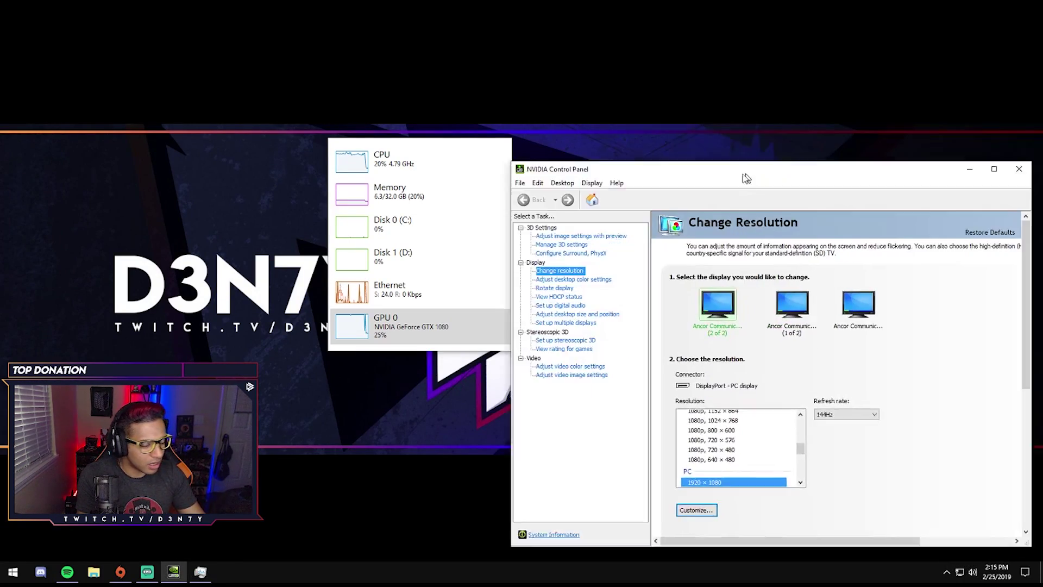
Step: In Change resolution, select native 1920 × 1080 at 60Hz, apply it and keep the change
left_click_drag(751, 176, 490, 111)
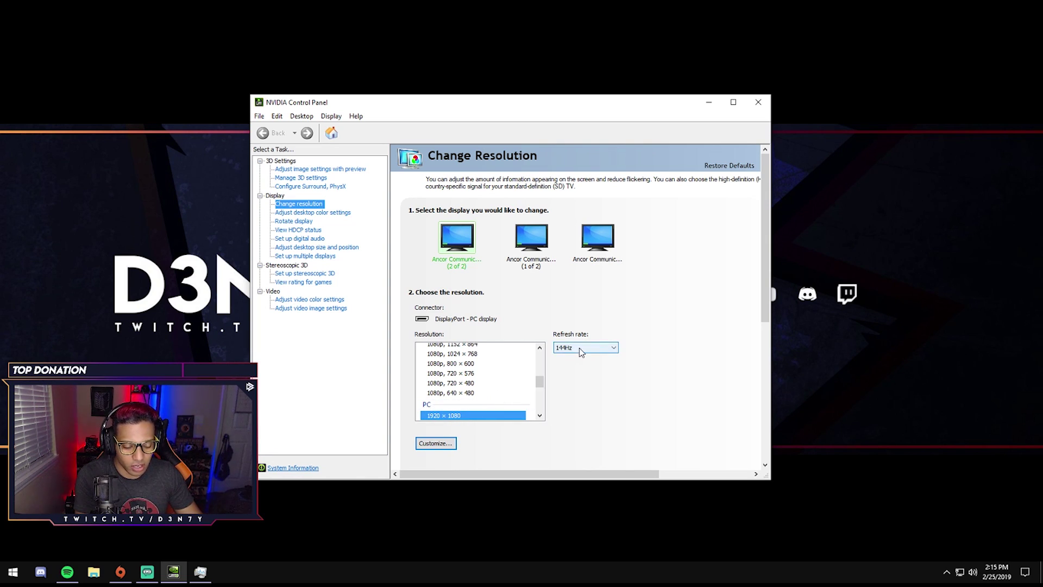
scroll(489, 399, "up", 3)
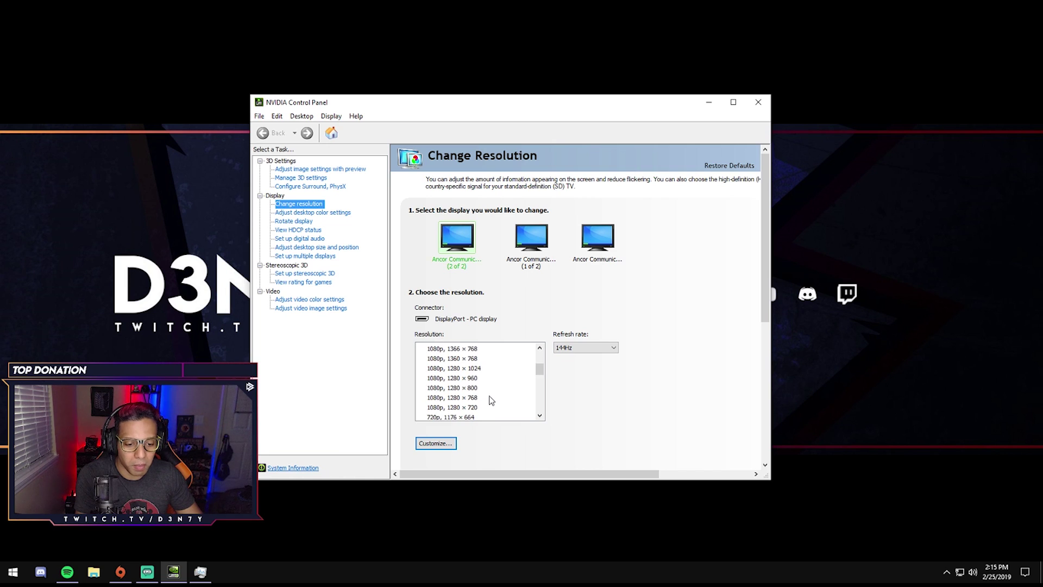
scroll(490, 400, "up", 3)
left_click(492, 361)
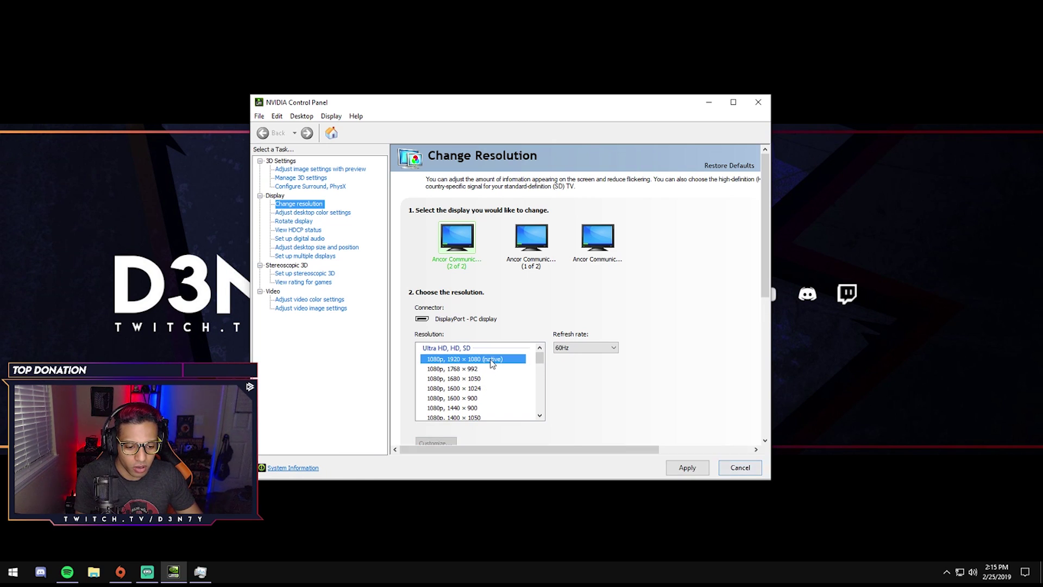
left_click(687, 468)
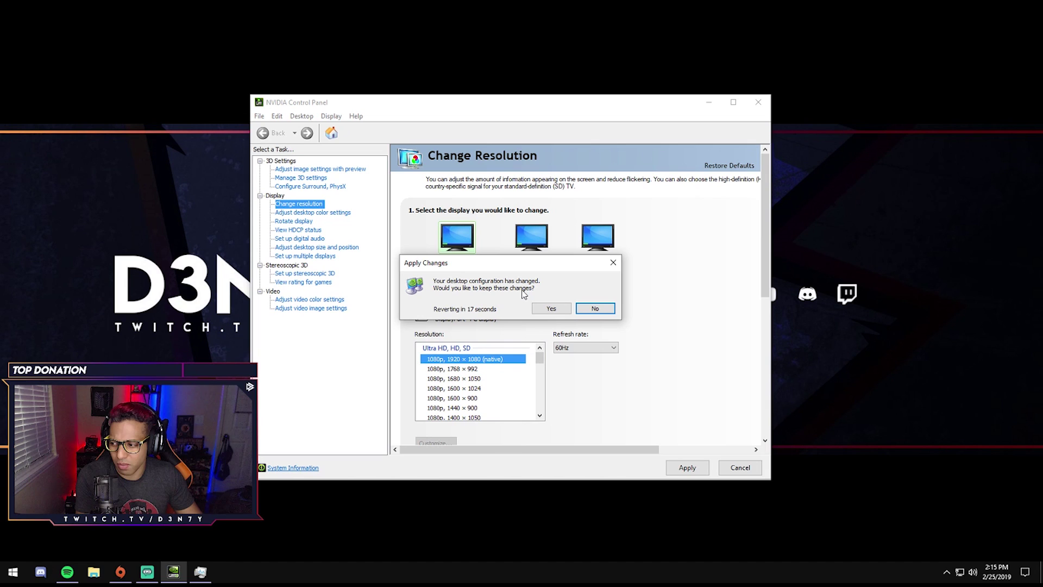
left_click(551, 309)
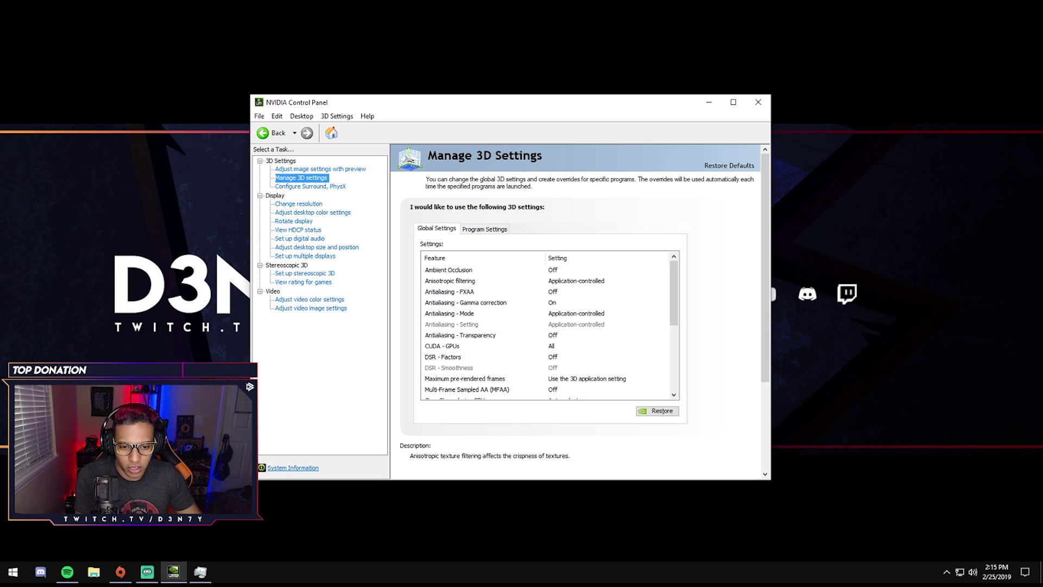
left_click(946, 572)
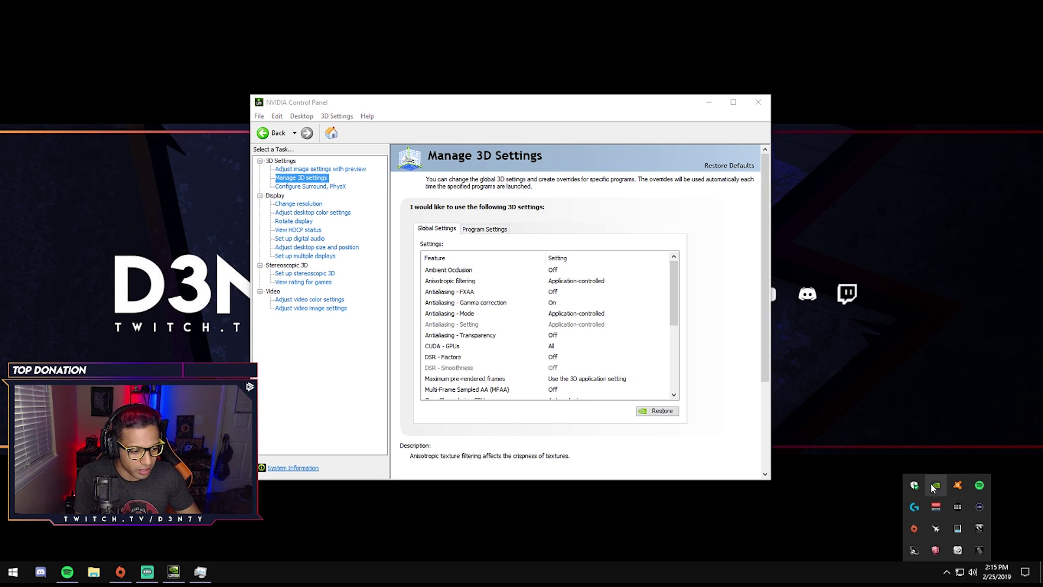
right_click(934, 487)
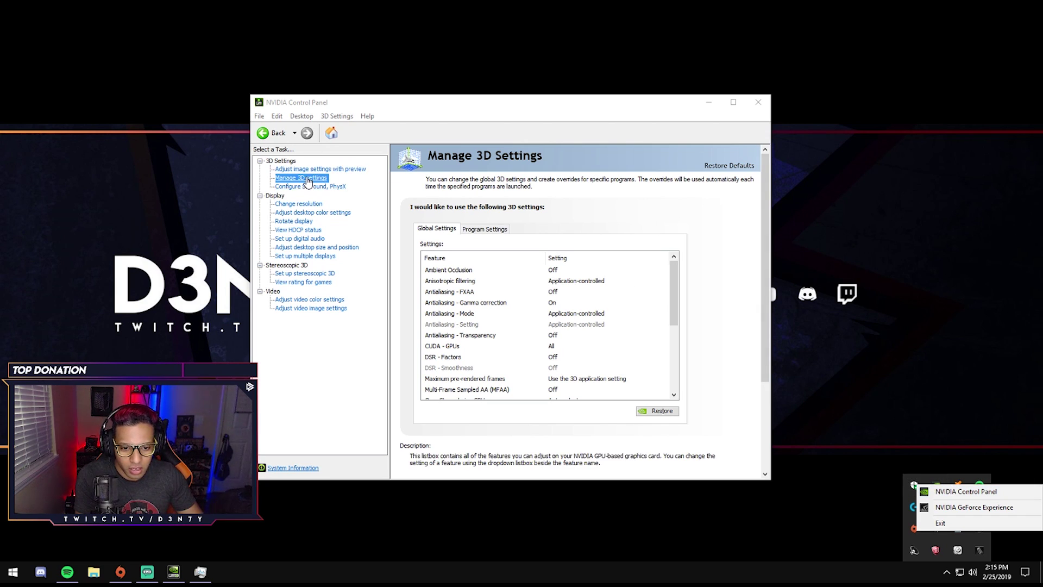
left_click(492, 228)
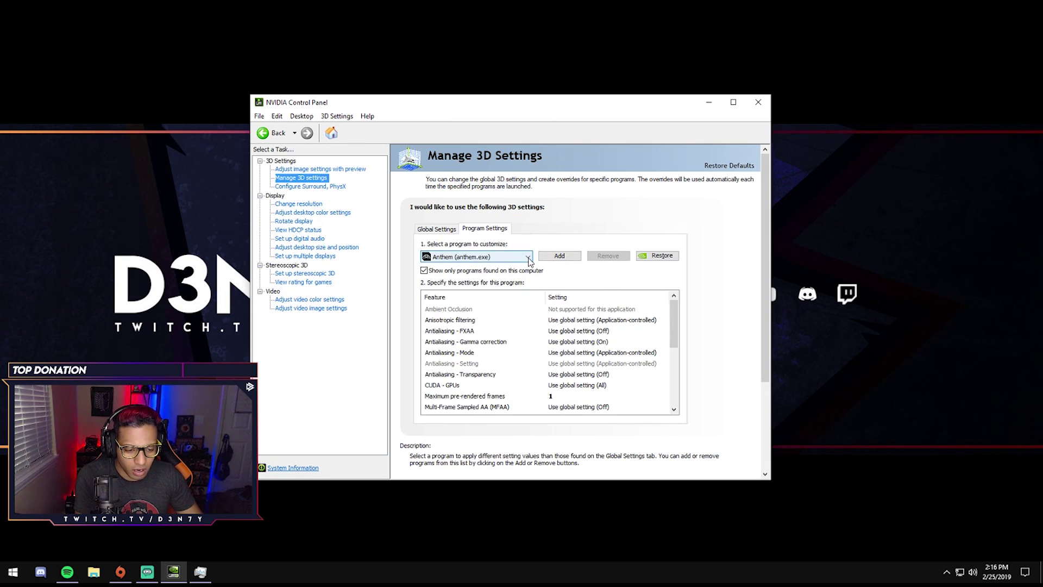
left_click(528, 258)
left_click(526, 259)
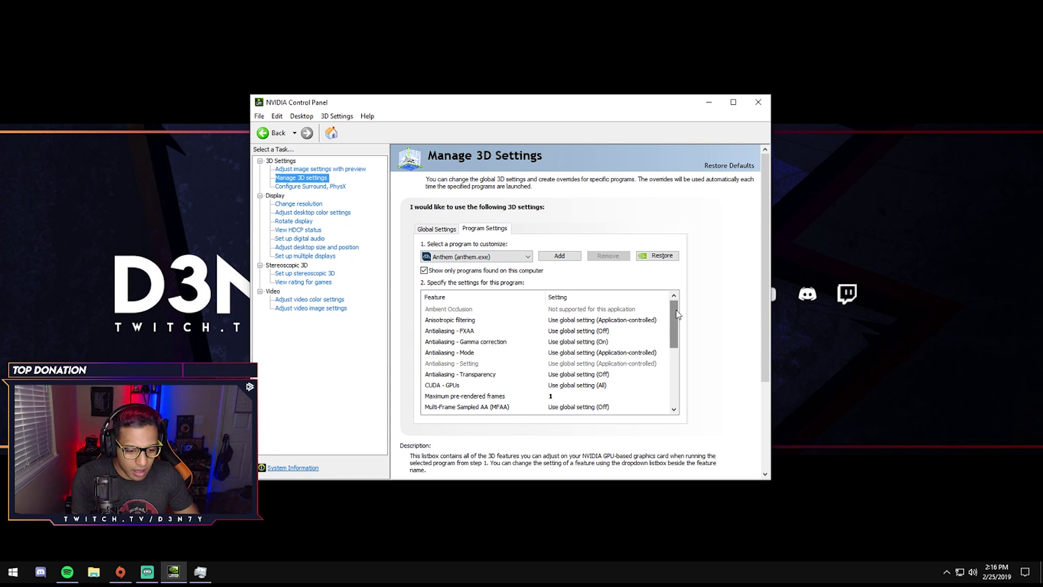
left_click_drag(677, 314, 677, 348)
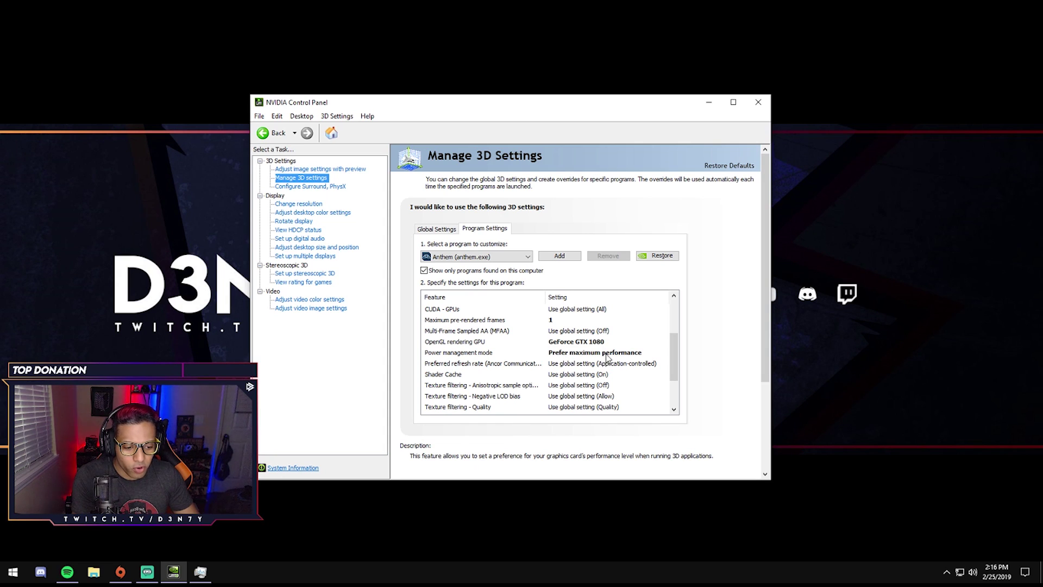
left_click_drag(674, 353, 673, 379)
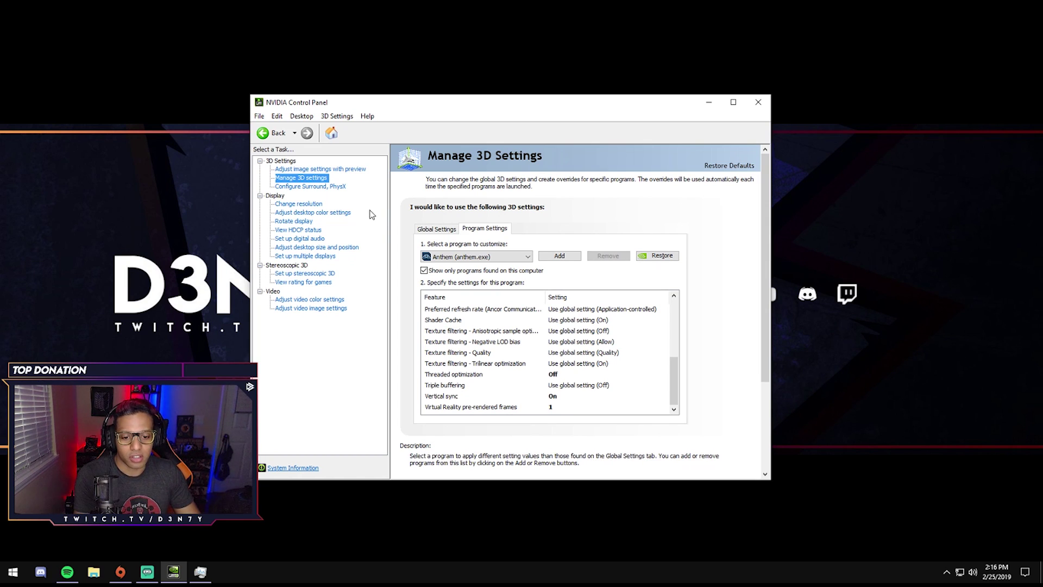
Step: Verify Change resolution shows 1920×1080 (native) at 60Hz, then drag the Control Panel off-screen
left_click(310, 204)
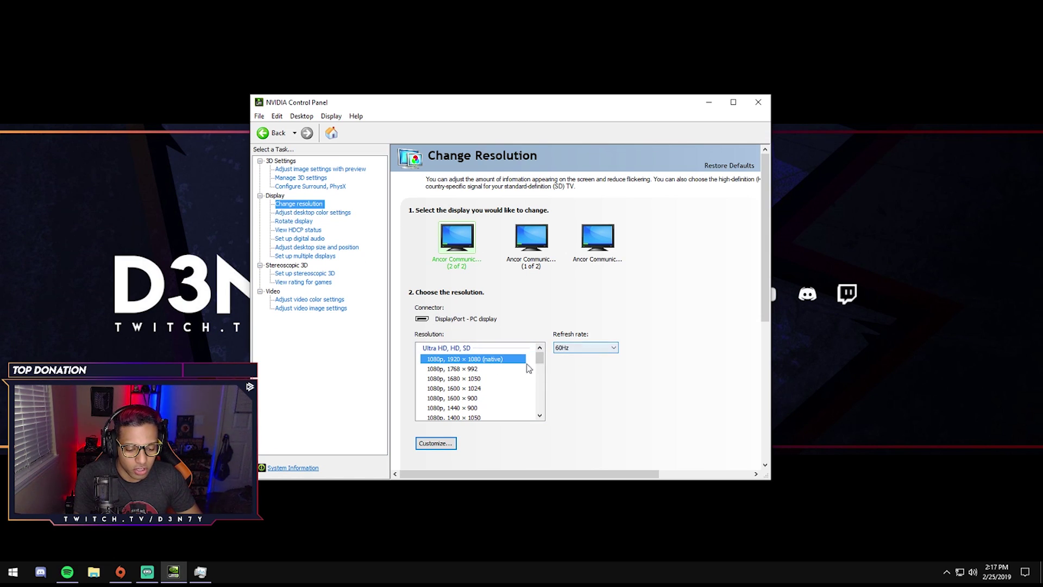
mouse_move(541, 364)
left_mouse_down()
mouse_move(541, 385)
mouse_move(547, 357)
left_mouse_up()
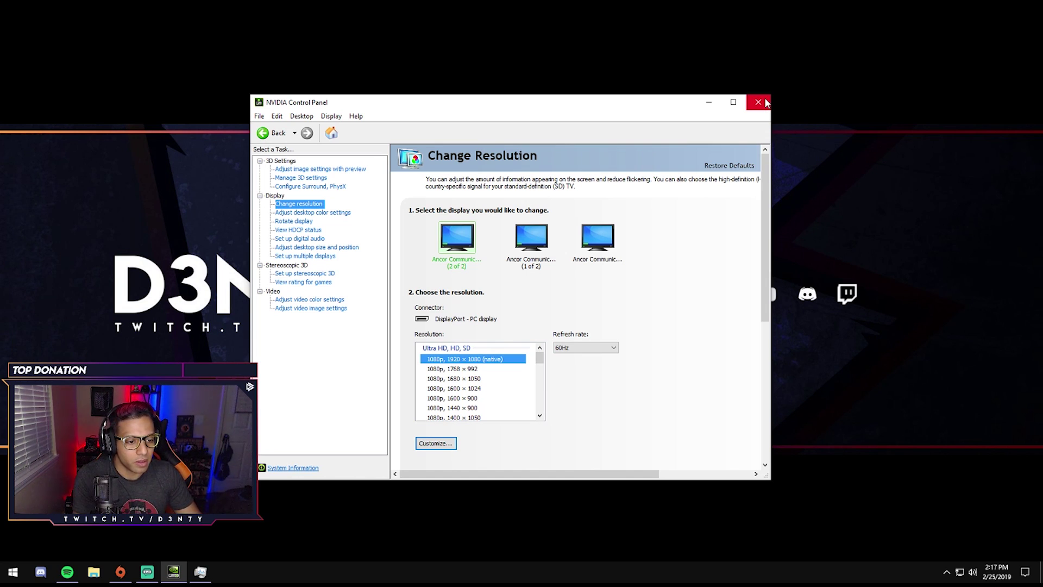
left_click_drag(540, 111, 1042, 141)
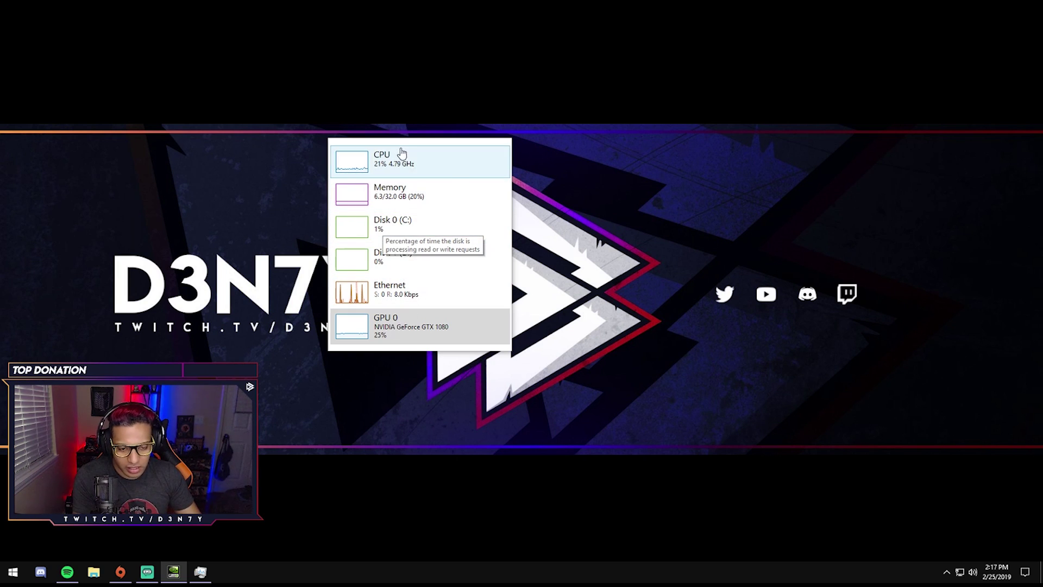
Step: Move the performance summary to the top-left corner and switch to Anthem
left_click_drag(414, 144, 115, 64)
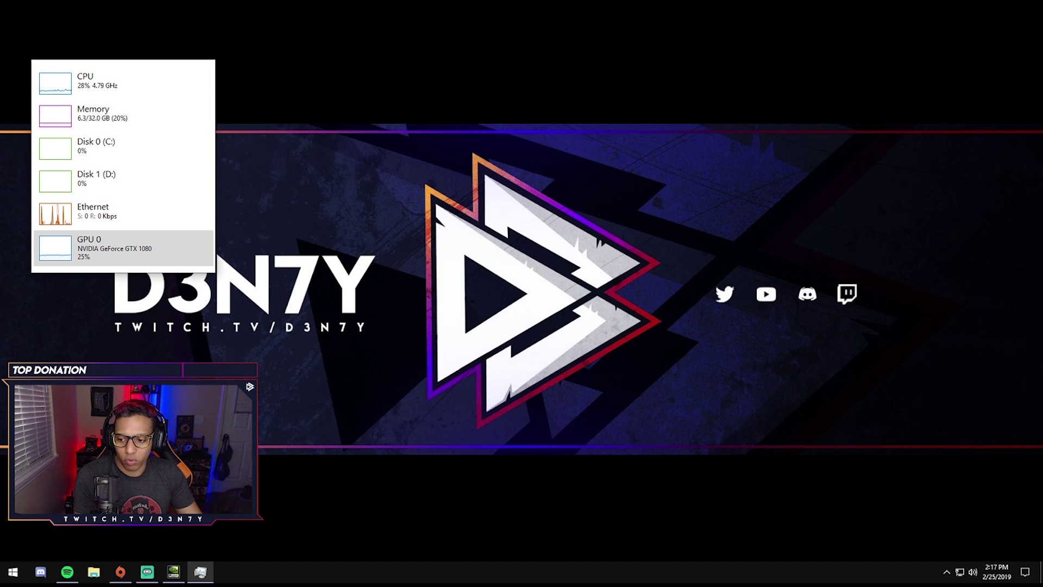
key("alt+Tab")
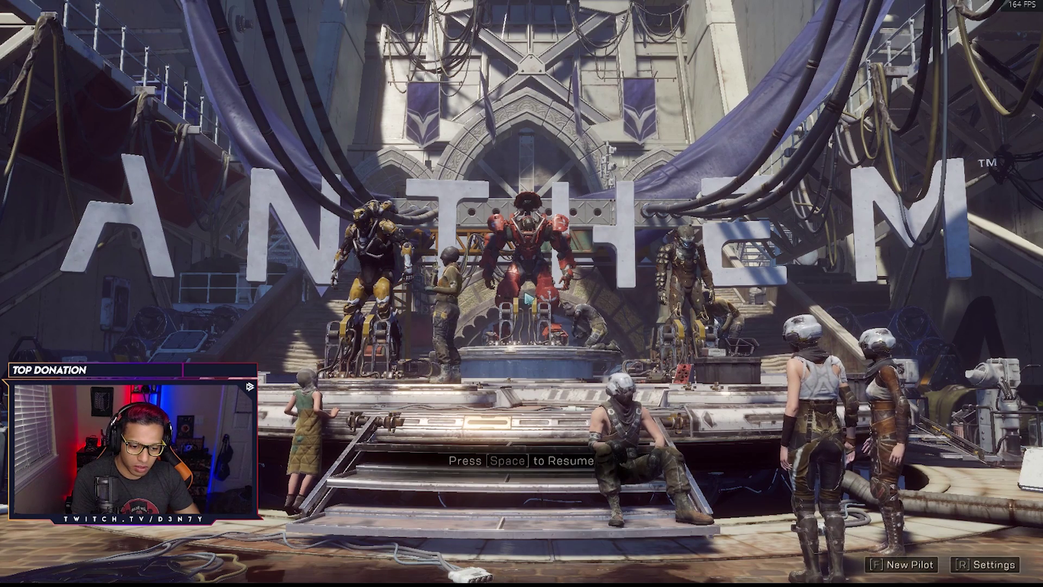
Step: In Video > Display Settings, lower the resolution from 1920x1080 @ 144Hz to 60Hz
key("r")
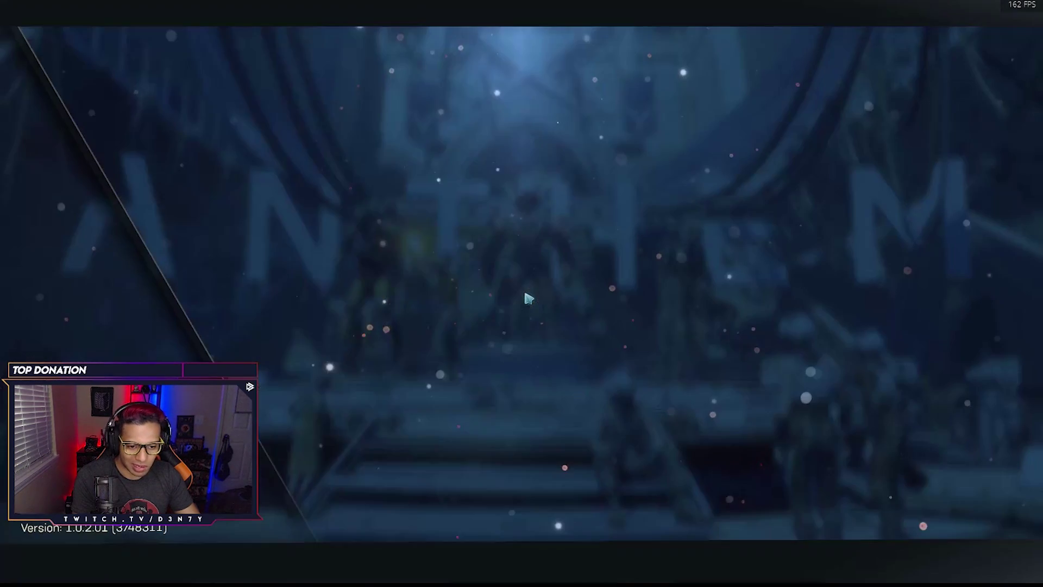
left_click(310, 229)
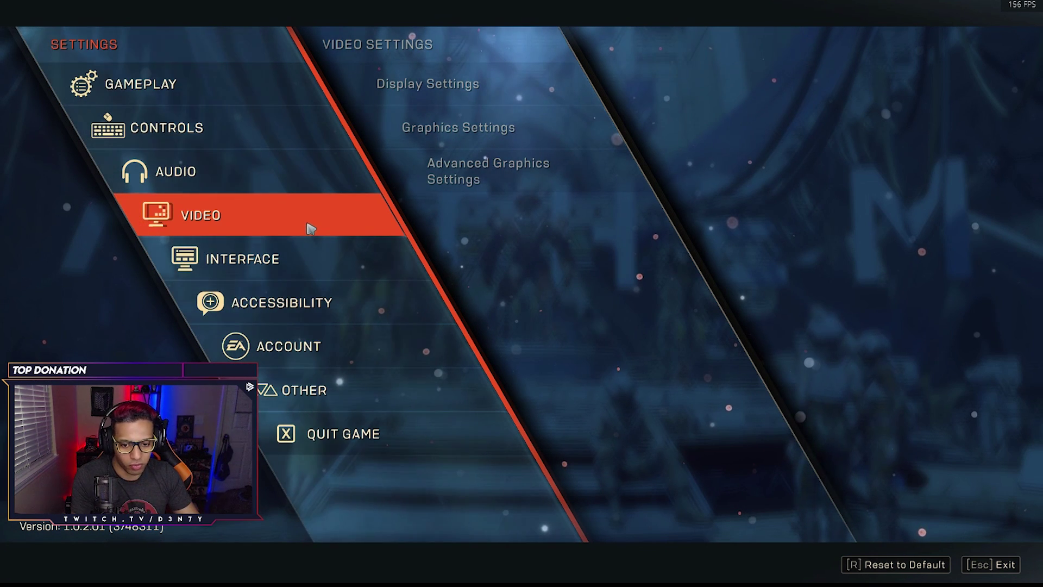
left_click(311, 228)
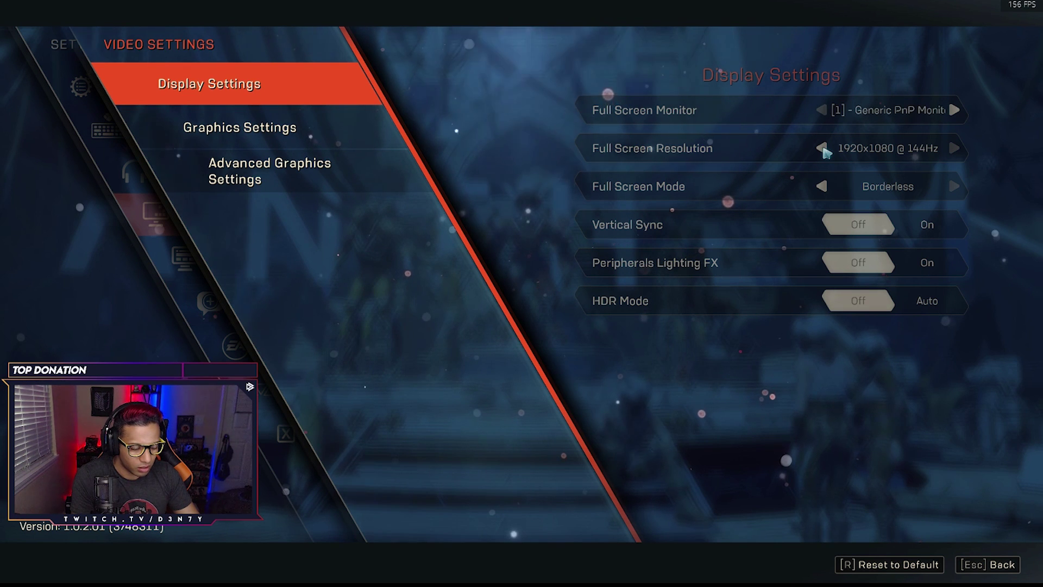
left_click(822, 150)
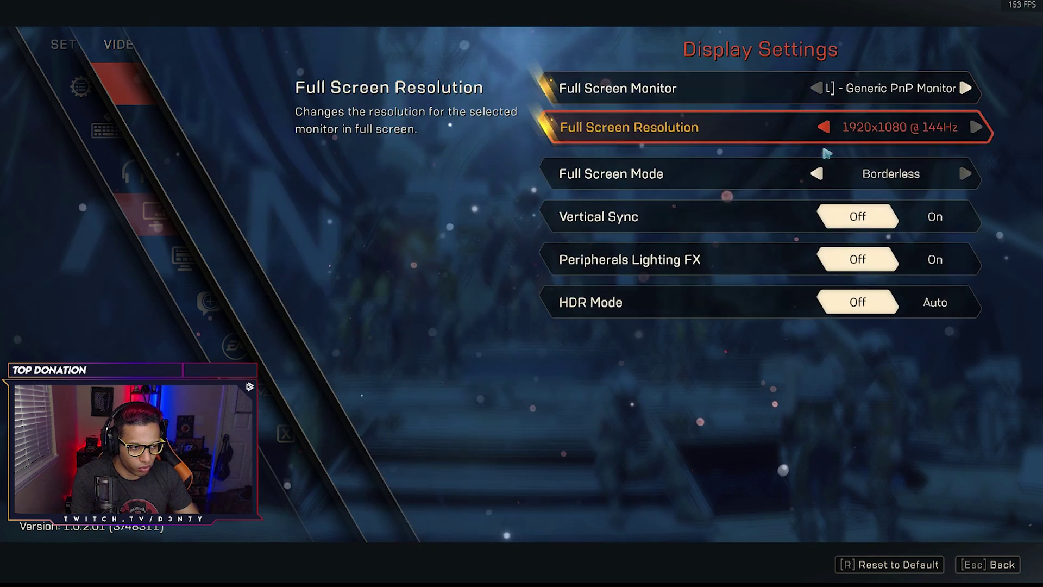
left_click(823, 132)
left_click(822, 131)
left_click(823, 132)
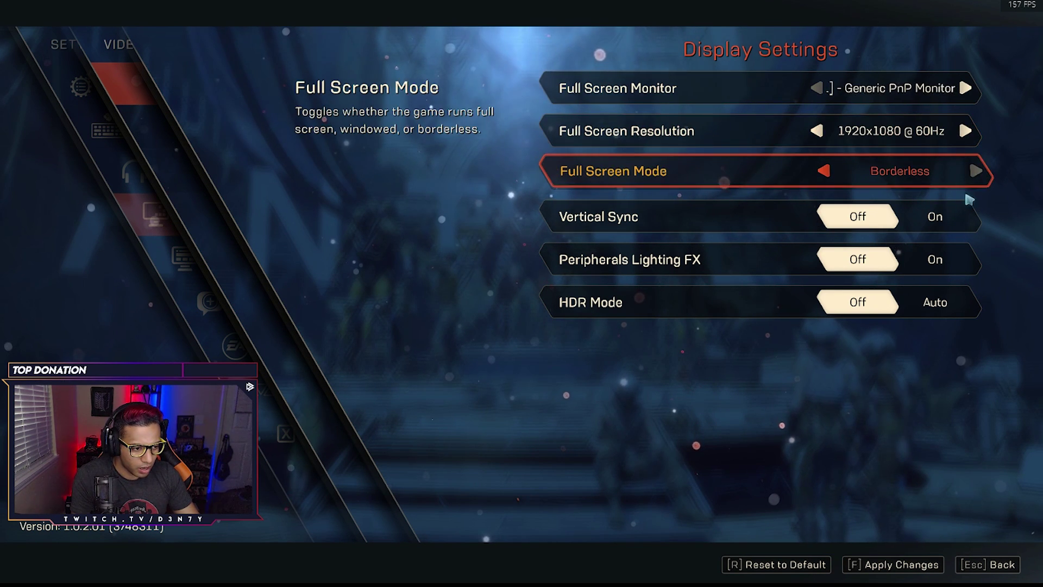
Step: Turn Vertical Sync on, apply and keep the changes, then show the performance summary
left_click(944, 217)
key("f")
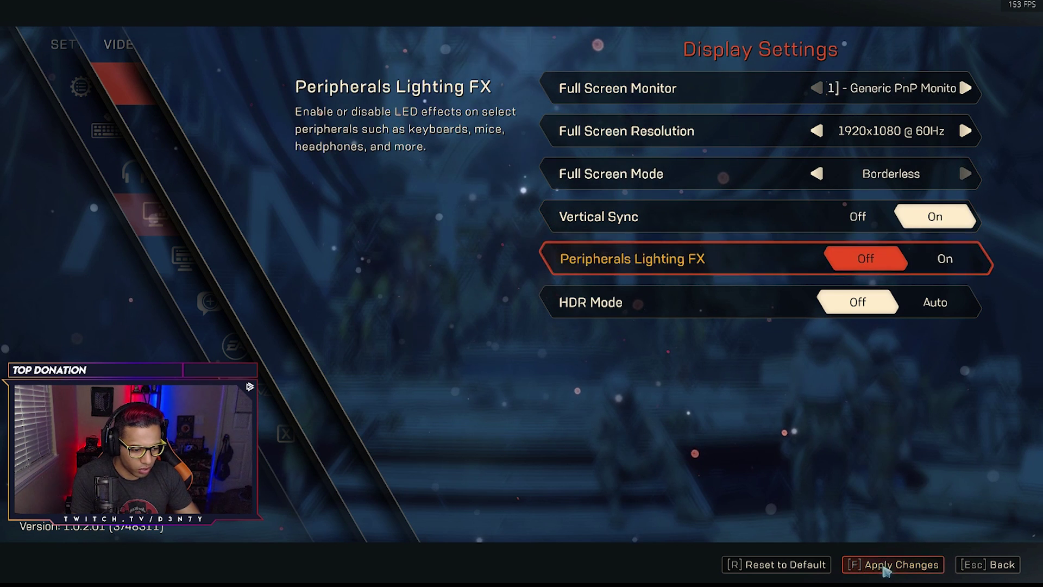
key("Return")
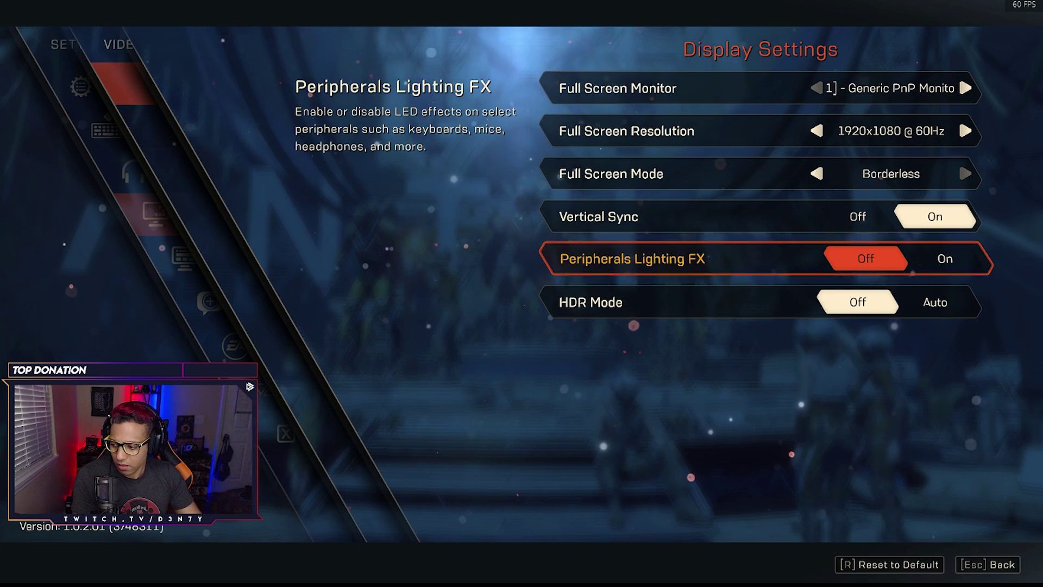
key("alt+Tab")
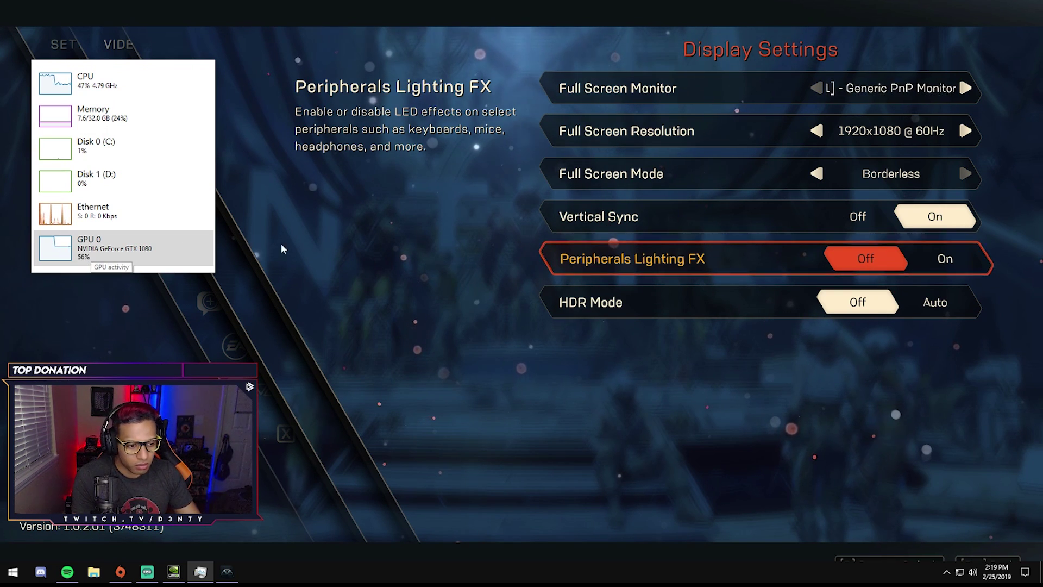
Step: Refocus Anthem, open Graphics Settings, then head back toward Display Settings
left_click(329, 242)
mouse_move(242, 260)
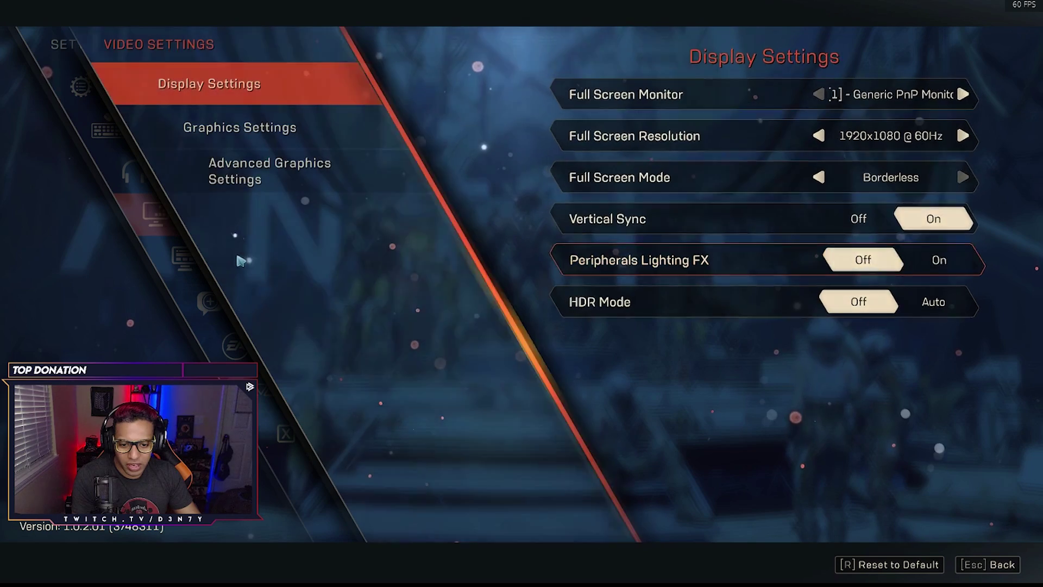
left_click(265, 134)
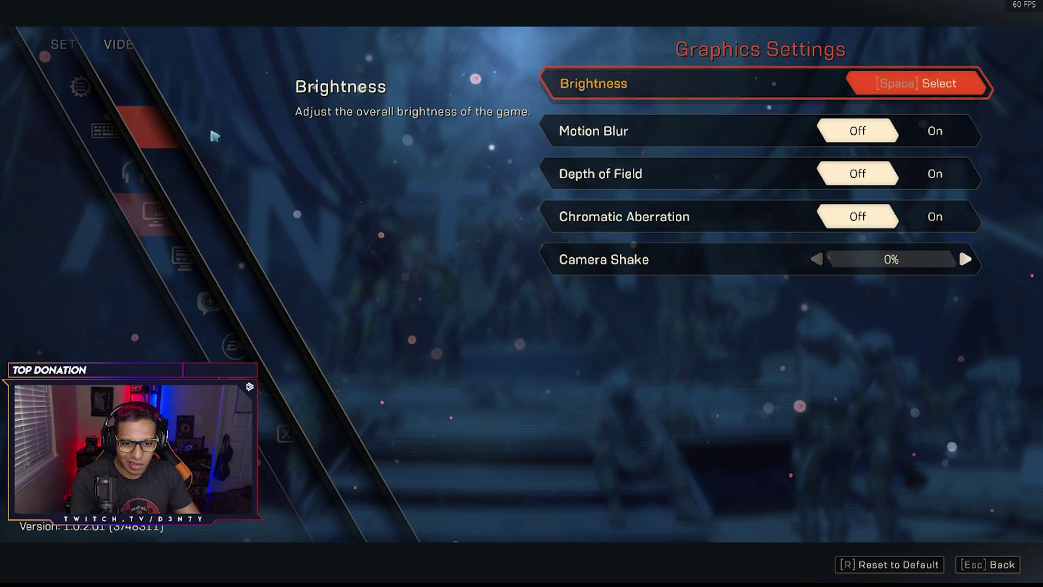
mouse_move(245, 179)
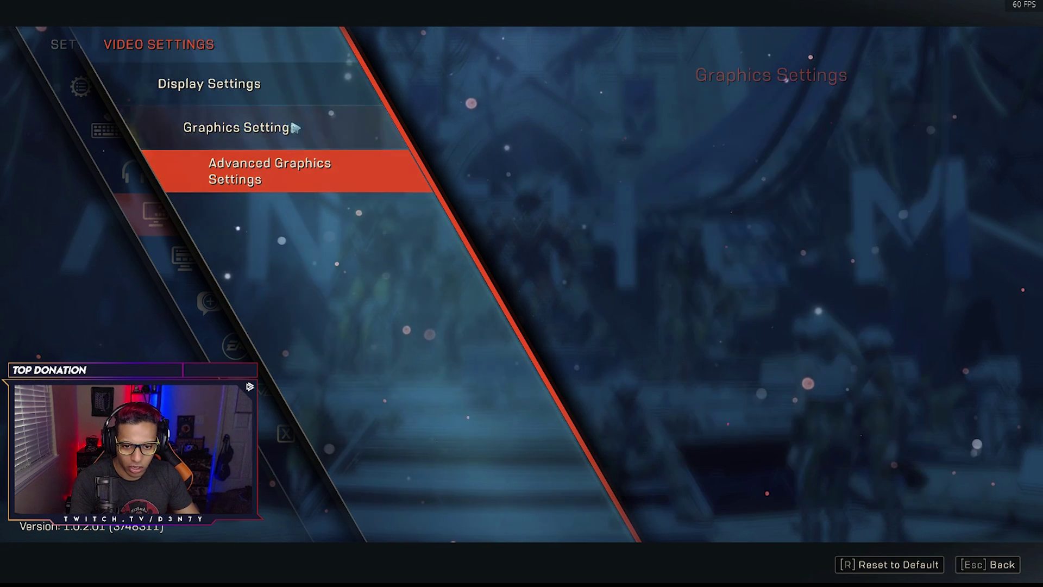
mouse_move(286, 88)
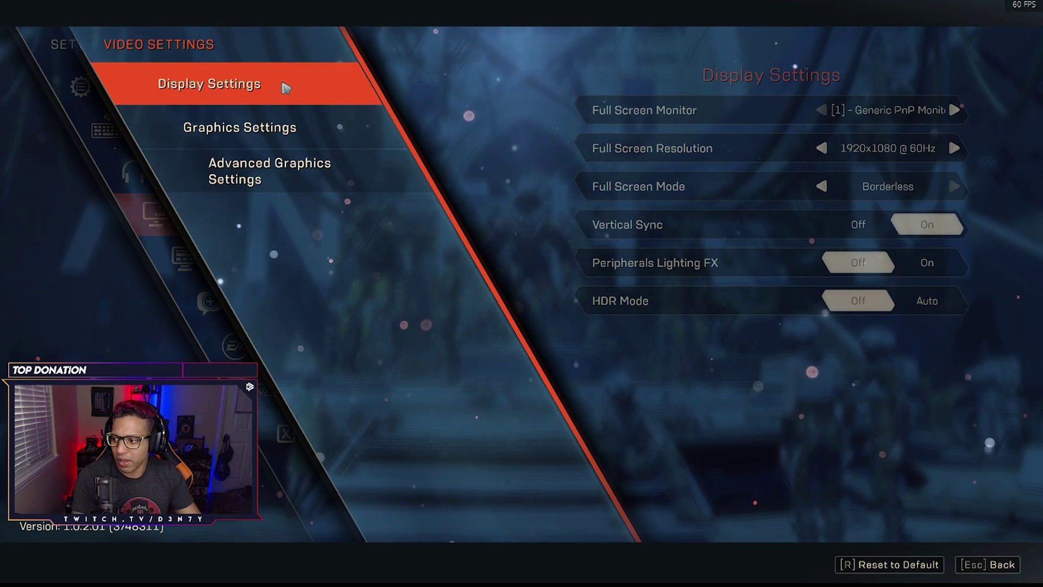